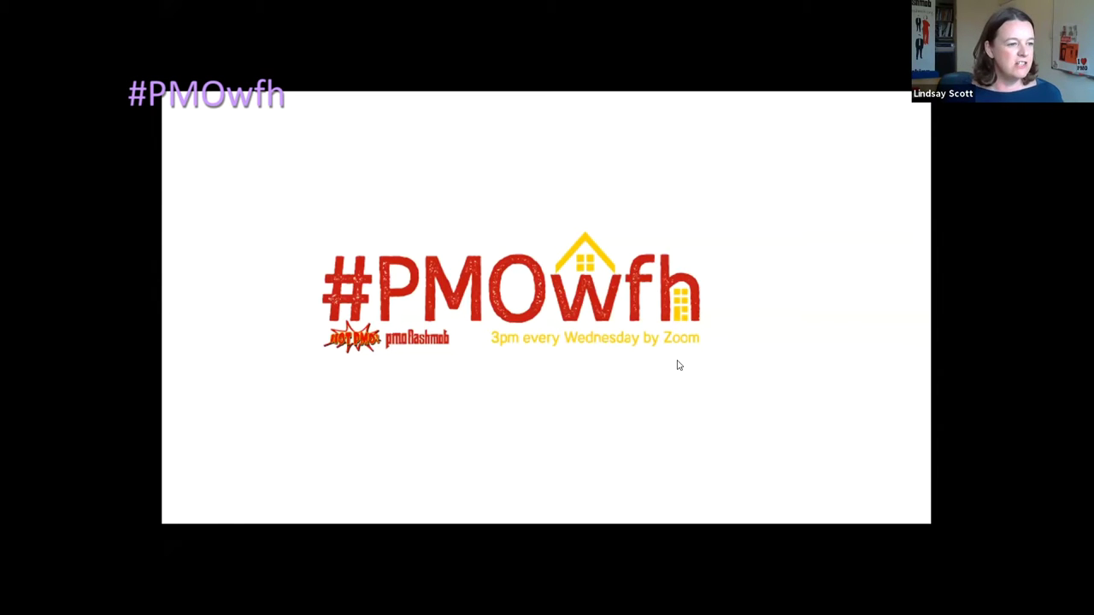
{"action": "key", "text": "Right"}
{"action": "key", "text": "Right"}
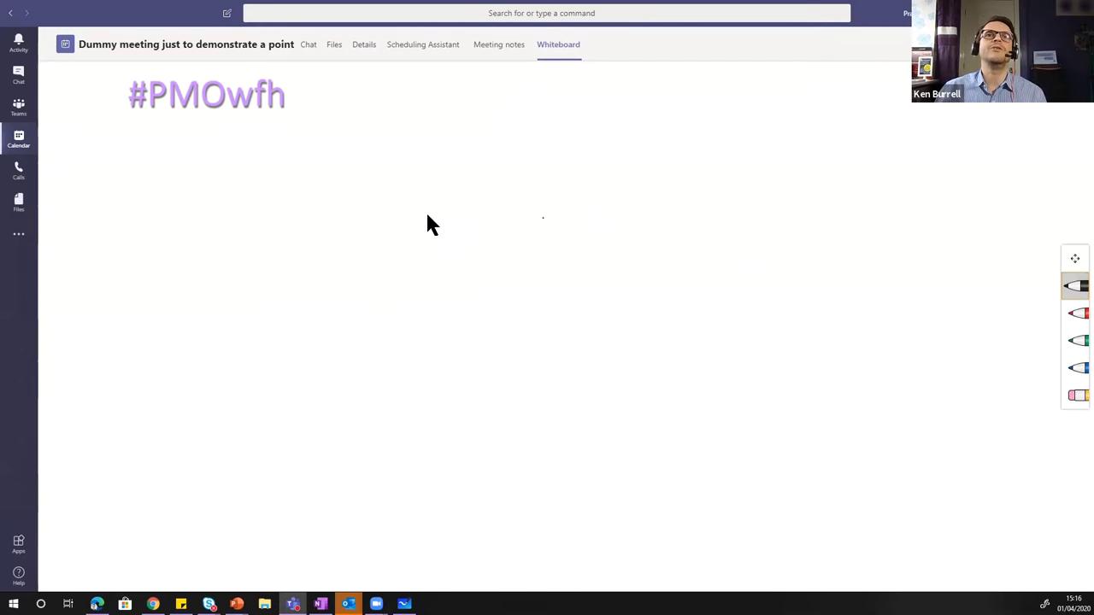
- Draw a freehand black line on the meeting whiteboard and a red one below it
{"action": "left_click_drag", "start_coordinate": [340, 209], "coordinate": [507, 265]}
{"action": "left_click", "coordinate": [1076, 314]}
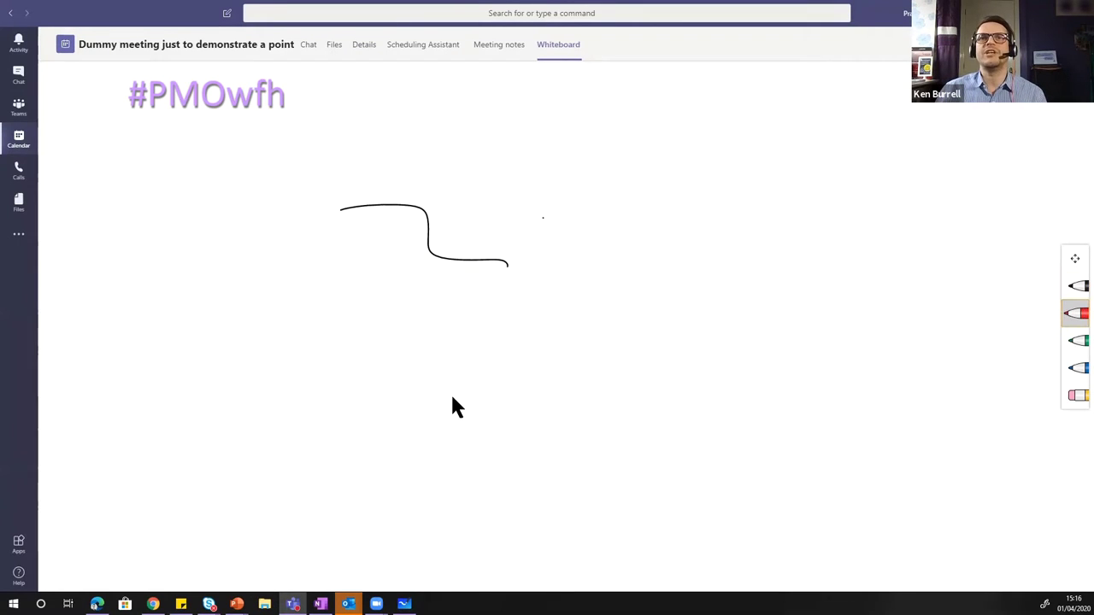
{"action": "left_click_drag", "start_coordinate": [418, 305], "coordinate": [671, 330]}
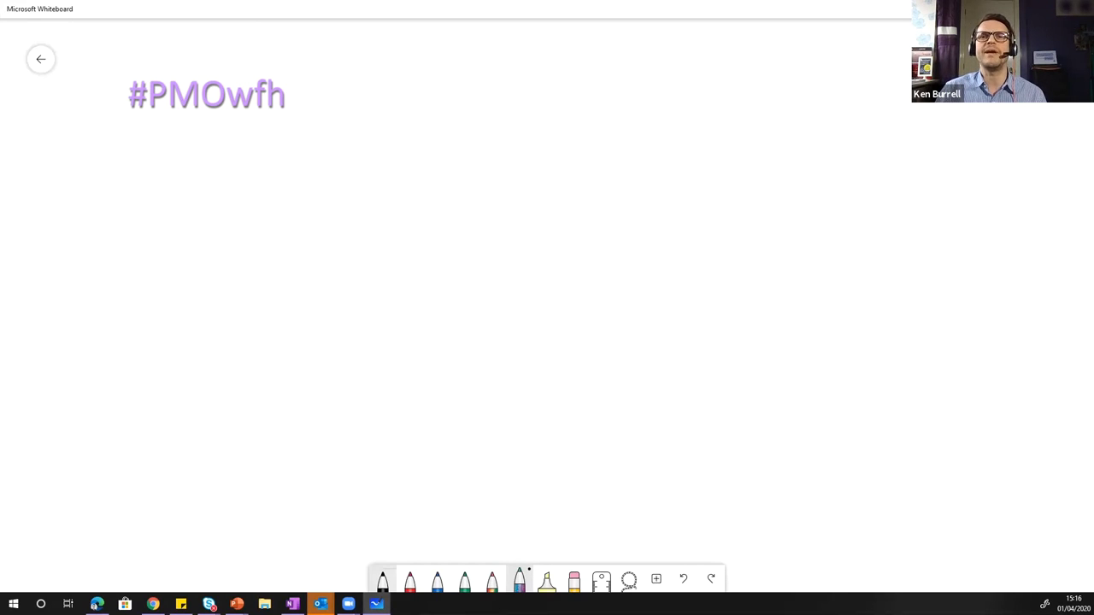
- In Microsoft Whiteboard, insert a note grid and title it "What went well?"
{"action": "left_click", "coordinate": [656, 579]}
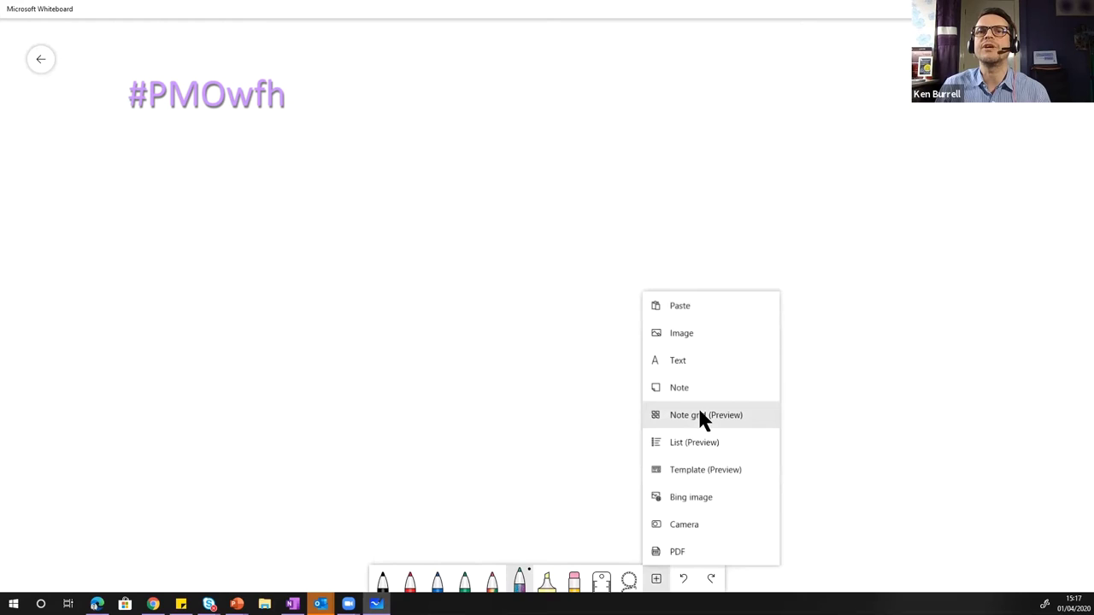
{"action": "left_click_drag", "start_coordinate": [603, 303], "coordinate": [170, 108]}
{"action": "left_click", "coordinate": [170, 130]}
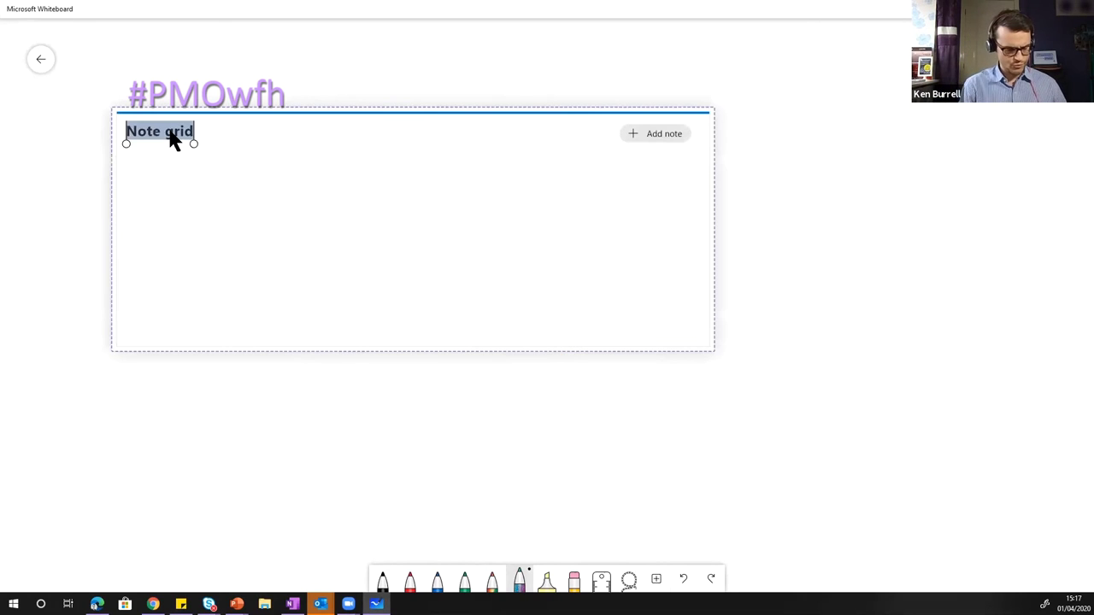
{"action": "type", "text": "What went well?"}
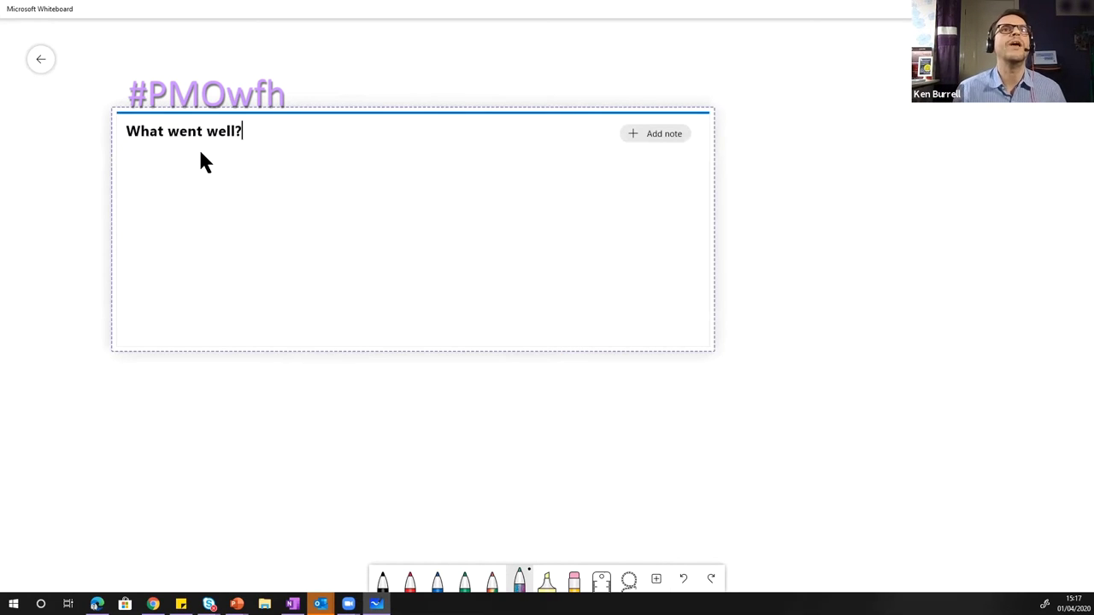
- Add two notes to the grid, one saying a colleague turned up and one saying another colleague held the fort
{"action": "left_click", "coordinate": [272, 206]}
{"action": "type", "text": "John yurned up"}
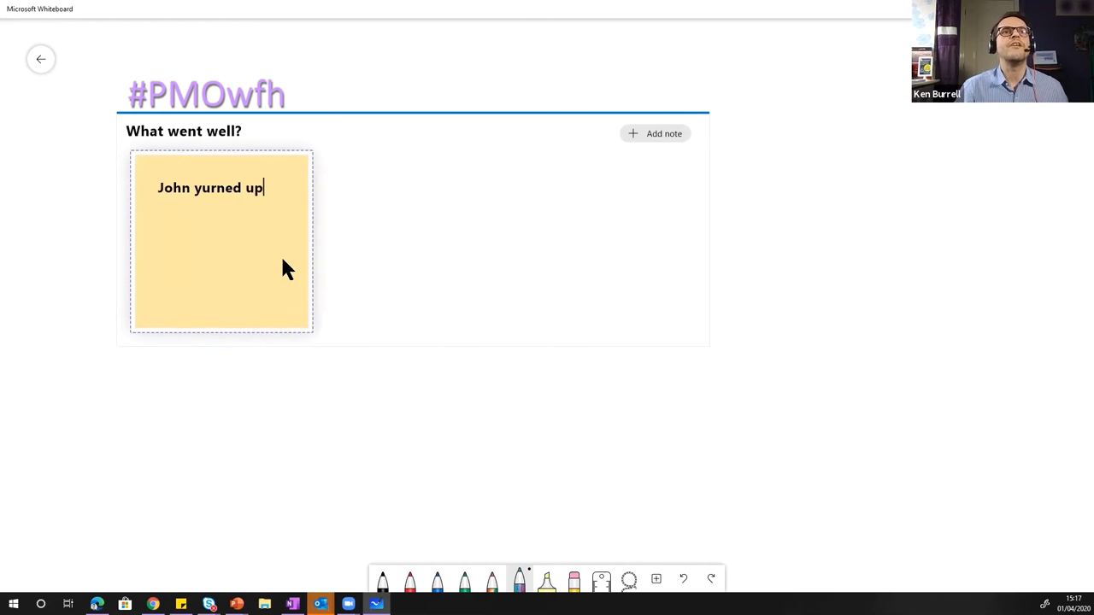
{"action": "key", "text": "Return"}
{"action": "type", "text": "Lindsay held the fort"}
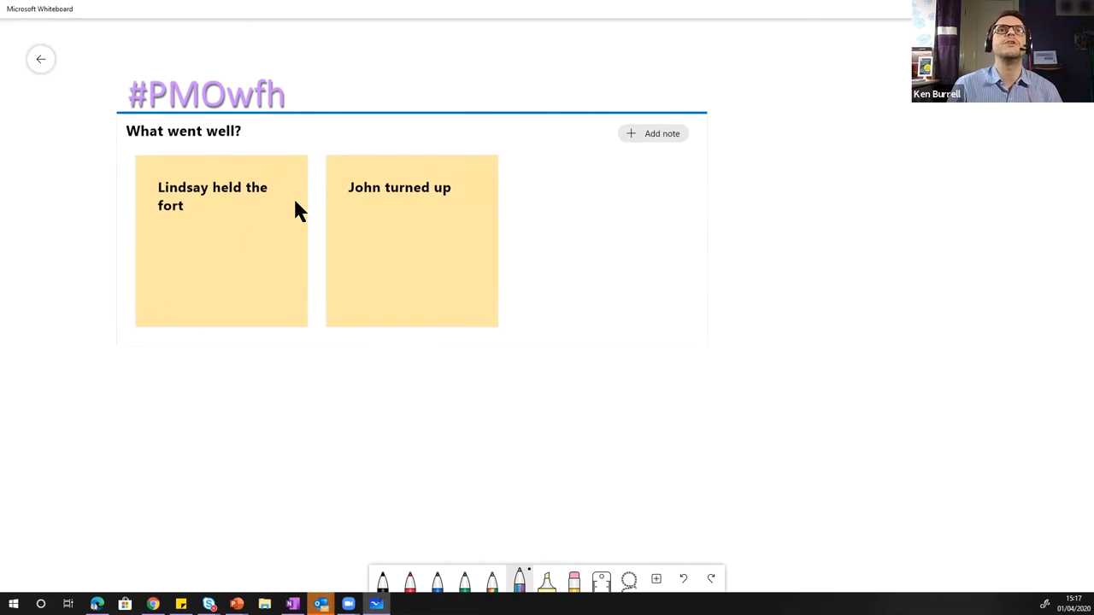
- Make the "held the fort" note green with a like reaction, and sort the note grid by reaction count
{"action": "left_click", "coordinate": [241, 183]}
{"action": "left_click", "coordinate": [263, 119]}
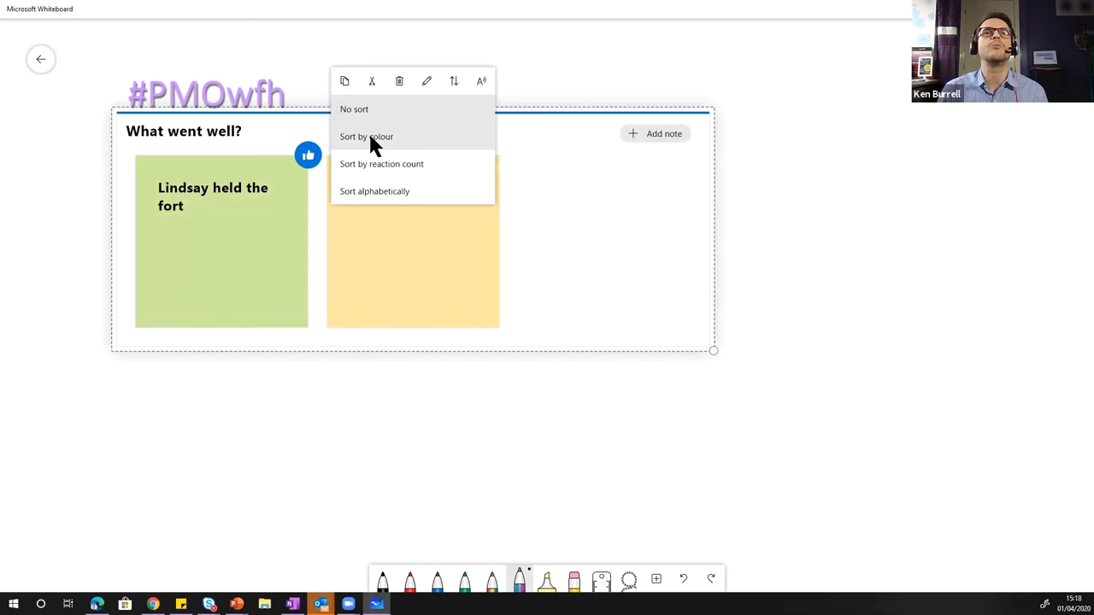
{"action": "left_click", "coordinate": [369, 165]}
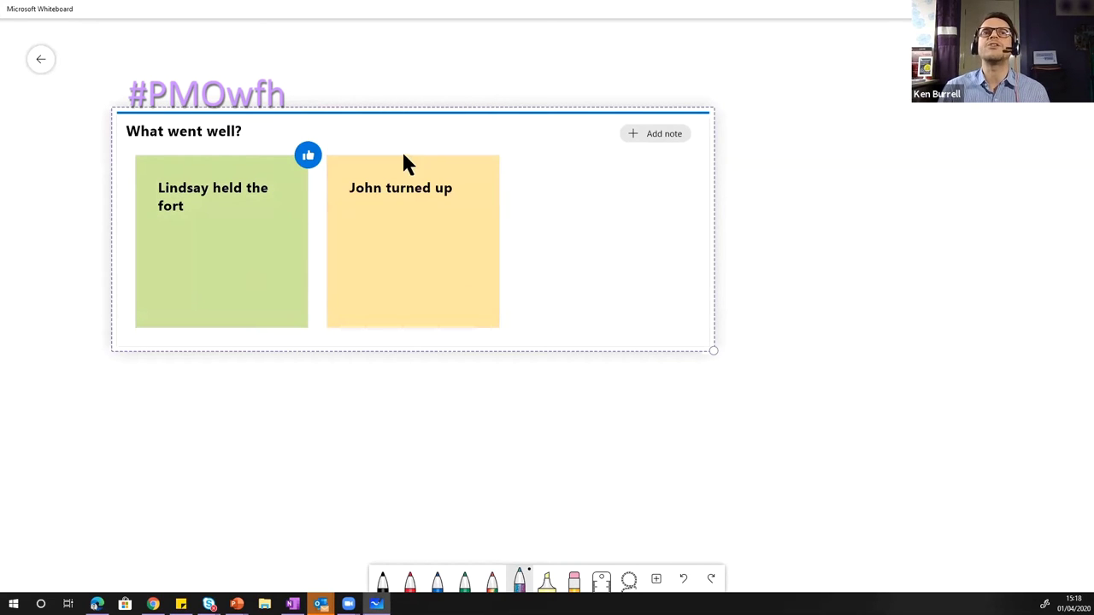
{"action": "left_click", "coordinate": [454, 81]}
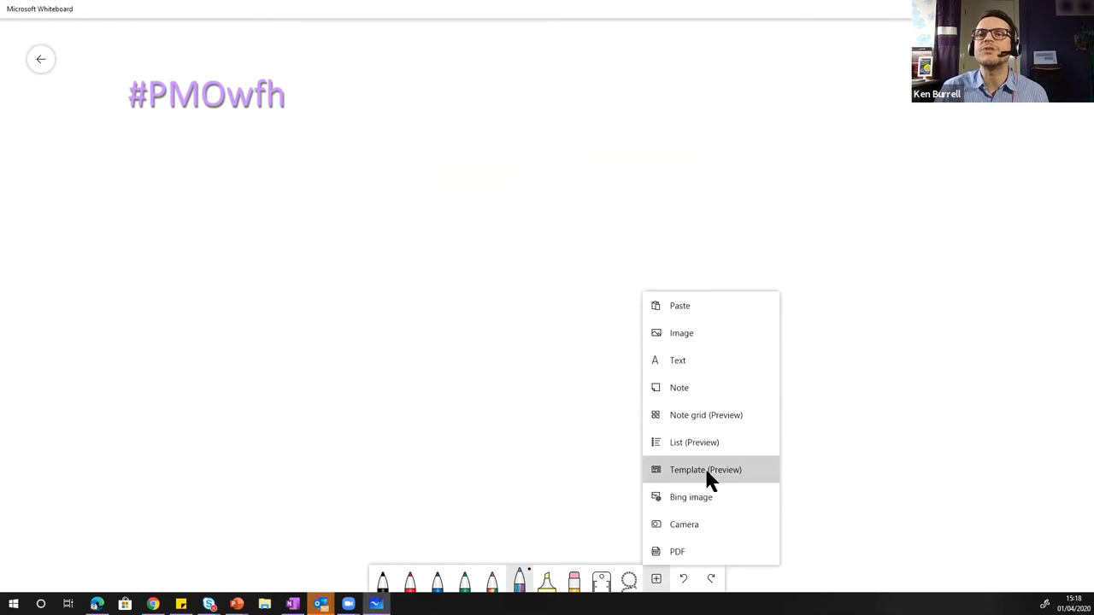
- Insert the Retrospective template on the empty board and title it "PMO WFH Retro"
{"action": "left_click", "coordinate": [706, 470]}
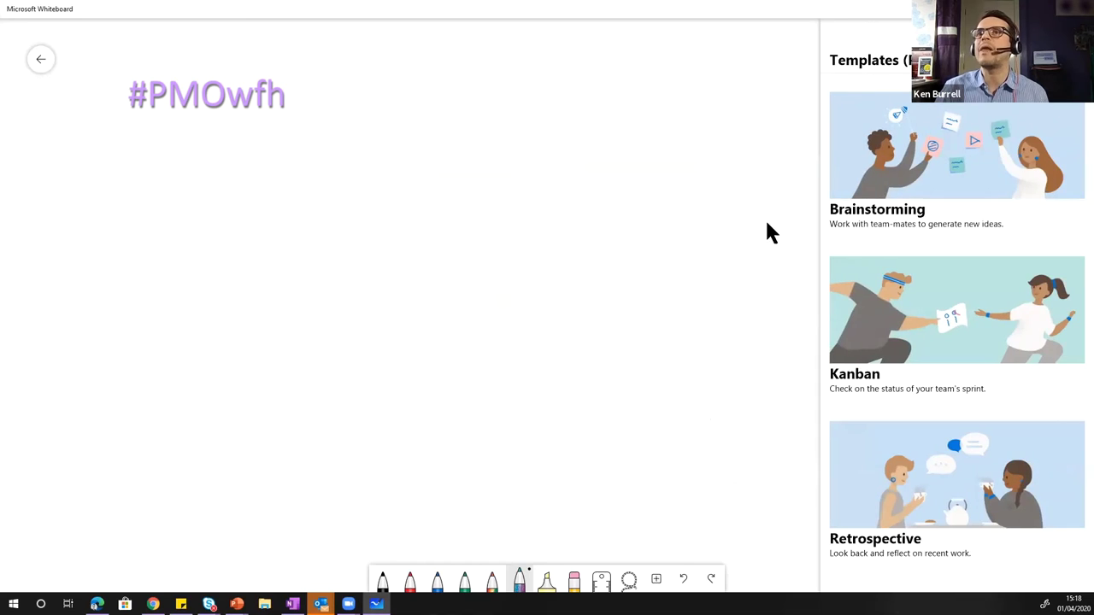
{"action": "scroll", "coordinate": [949, 222], "scroll_direction": "down", "scroll_amount": 2}
{"action": "left_click", "coordinate": [927, 322]}
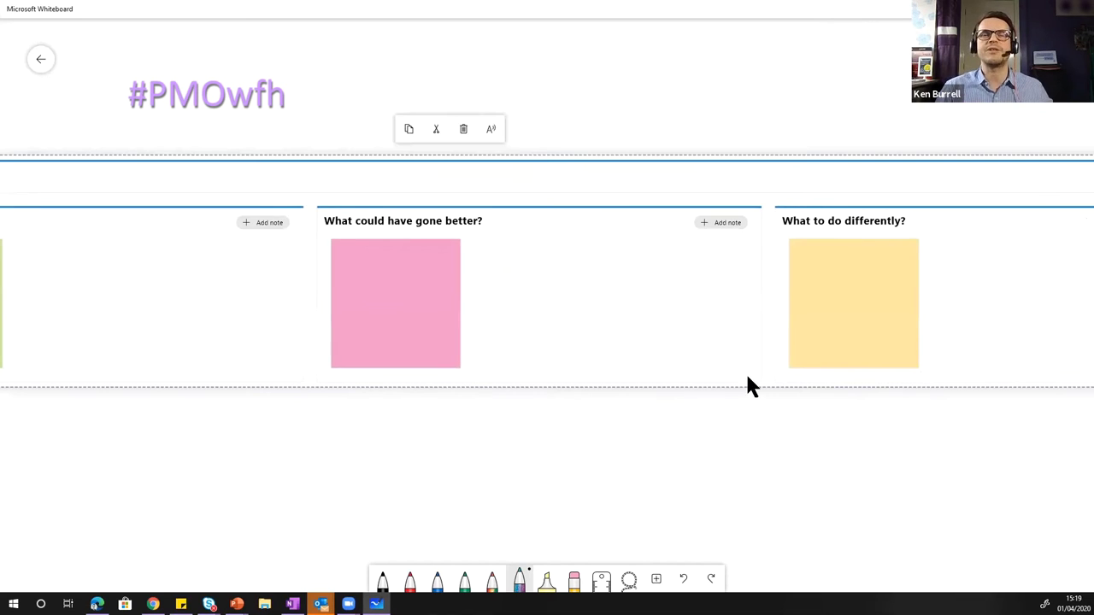
{"action": "scroll", "coordinate": [748, 386], "scroll_direction": "down", "scroll_amount": 3}
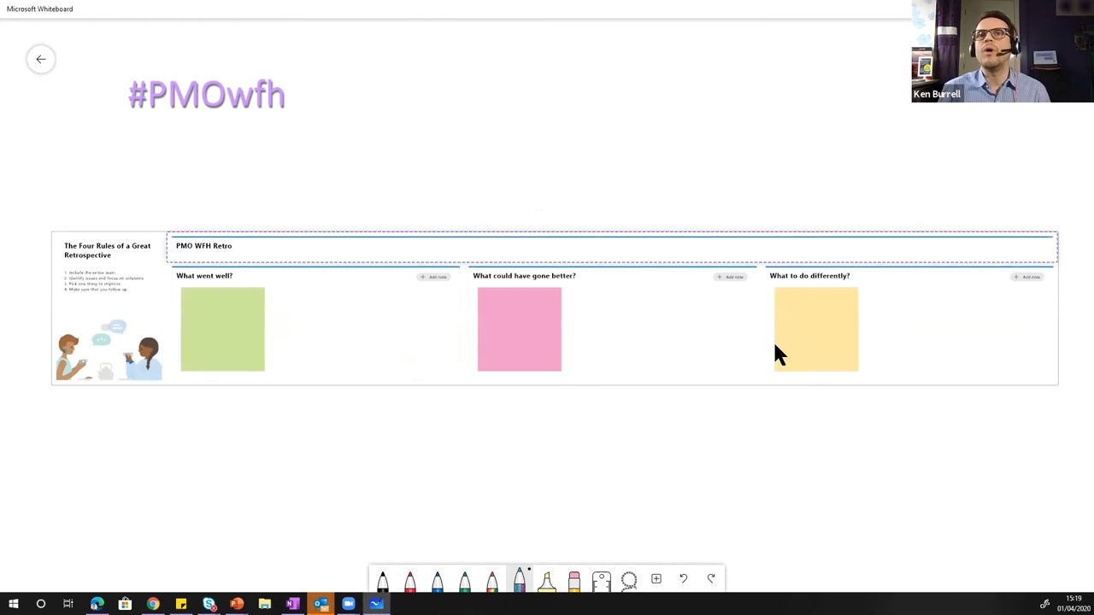
{"action": "left_click", "coordinate": [688, 410]}
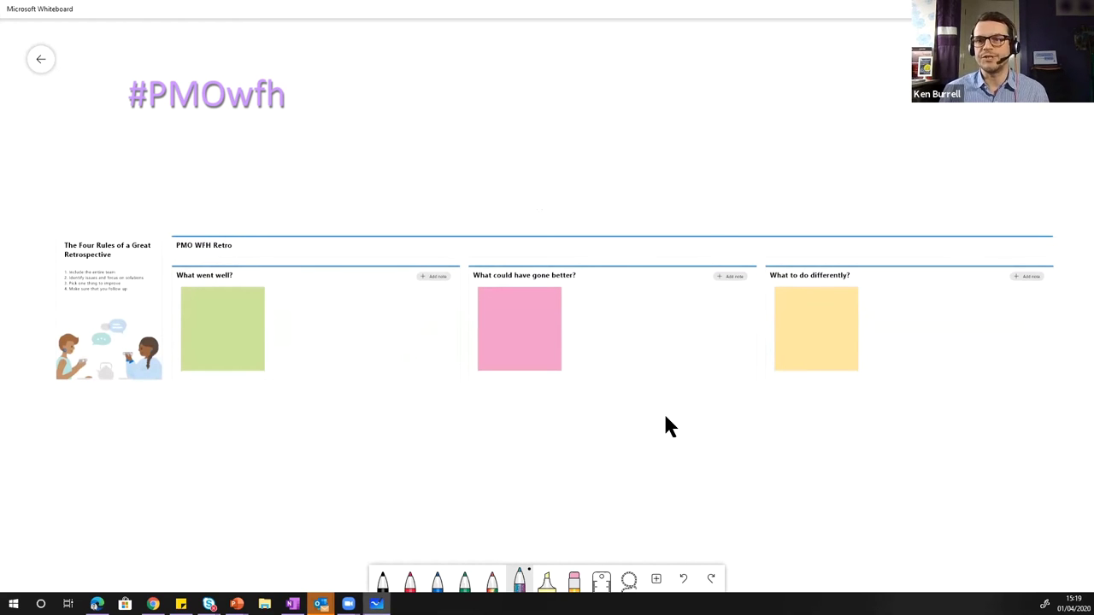
- Close the whiteboard and open the Phase 5 Review board in Miro
{"action": "key", "text": "alt+F4"}
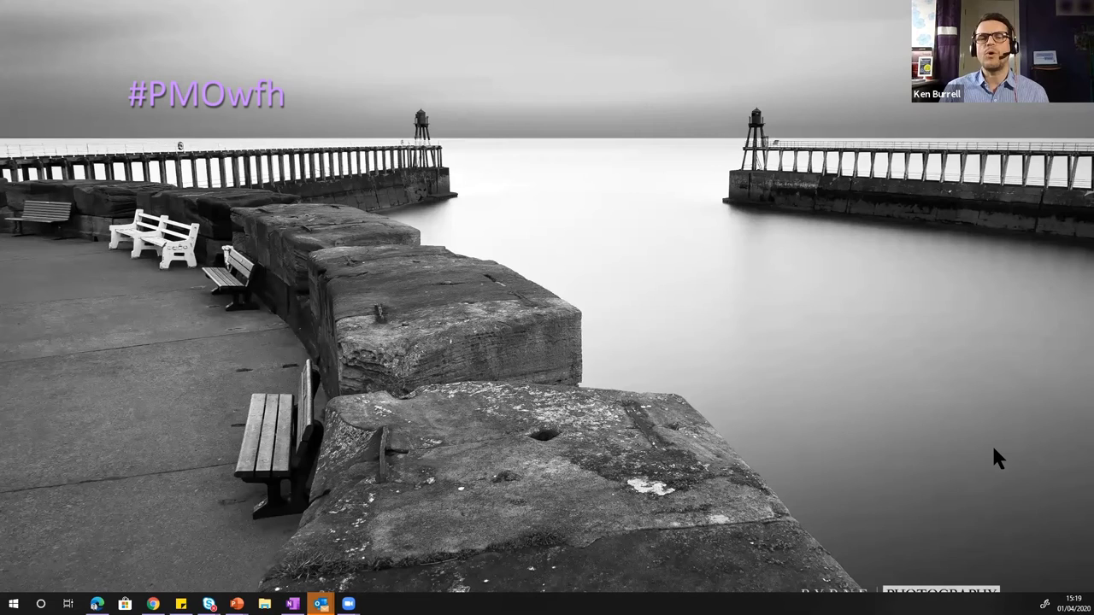
{"action": "key", "text": "alt+Tab"}
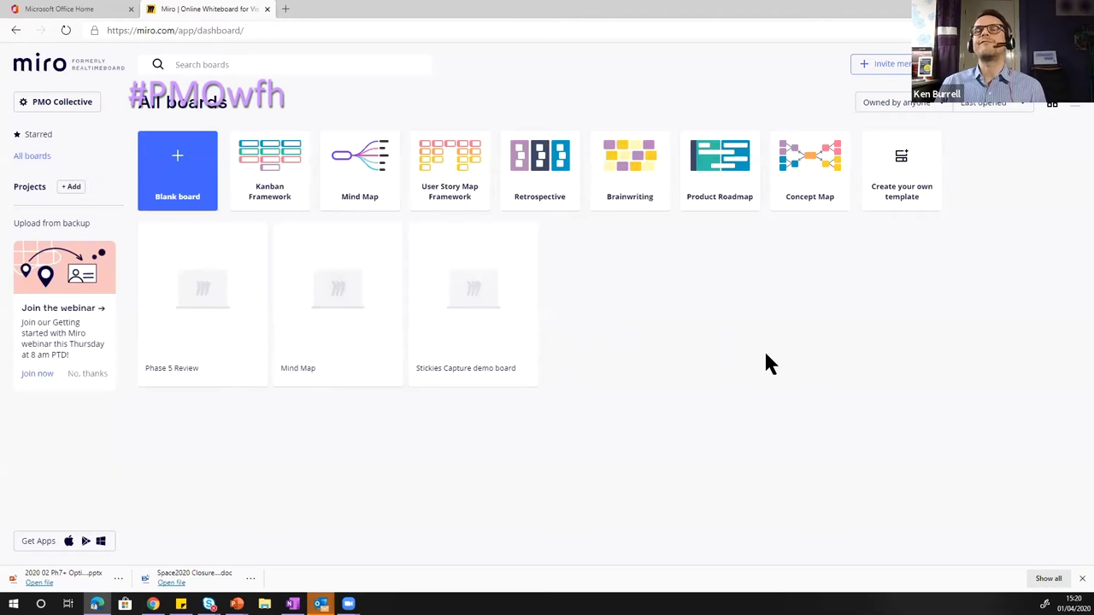
{"action": "left_click", "coordinate": [237, 339]}
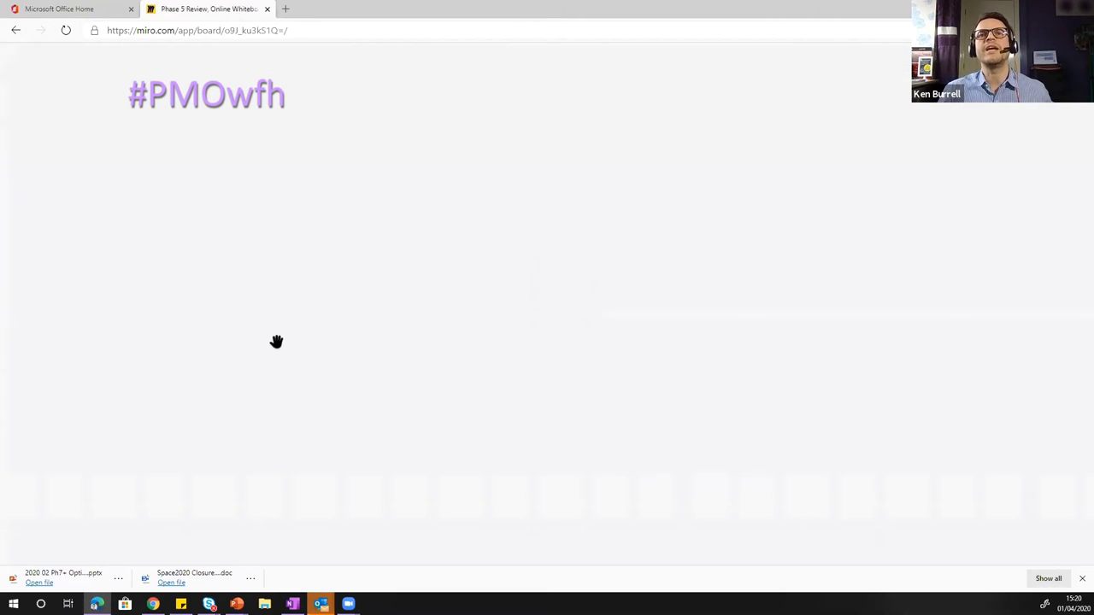
- Examine the milestones and sticky notes in the Timeline frame of the Phase 5 Review board
{"action": "scroll", "coordinate": [878, 293], "scroll_direction": "up", "scroll_amount": 1}
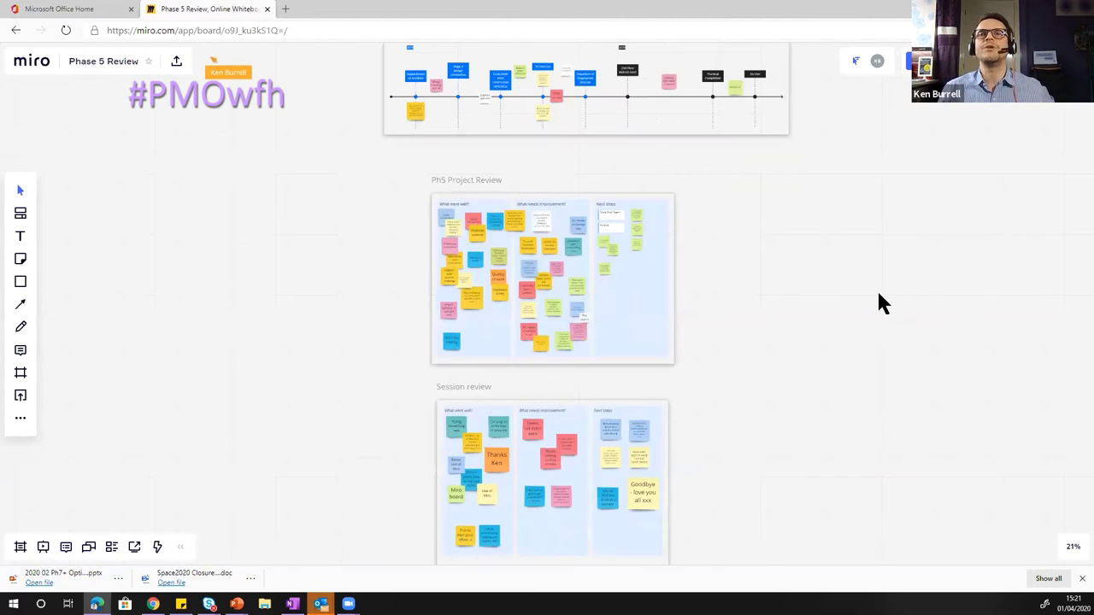
{"action": "left_click_drag", "start_coordinate": [652, 102], "coordinate": [622, 300]}
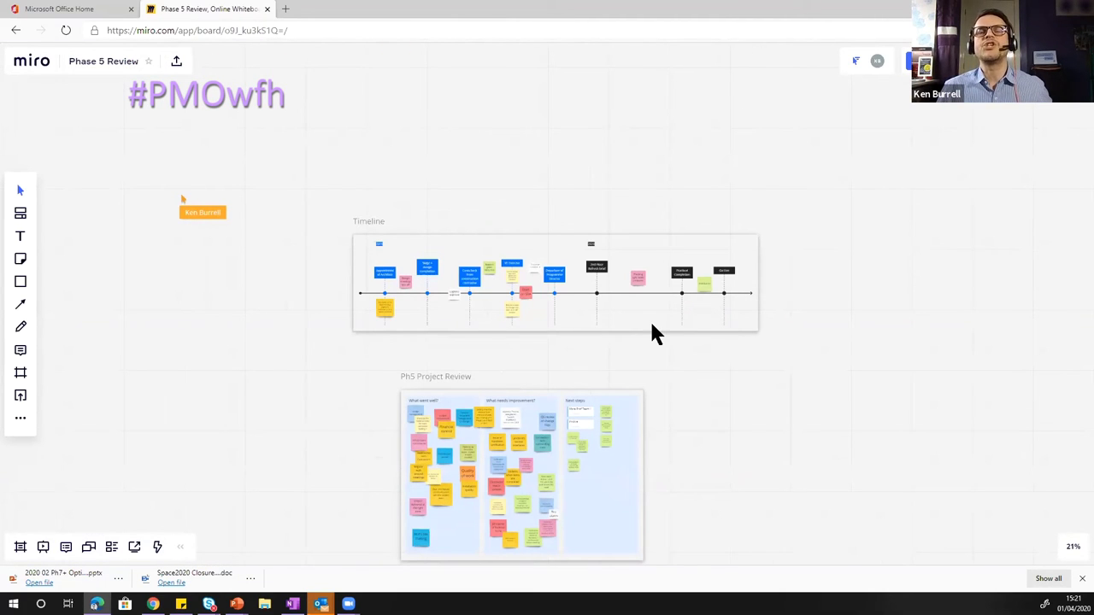
{"action": "scroll", "coordinate": [644, 304], "scroll_direction": "up", "scroll_amount": 7}
{"action": "scroll", "coordinate": [643, 304], "scroll_direction": "down", "scroll_amount": 7}
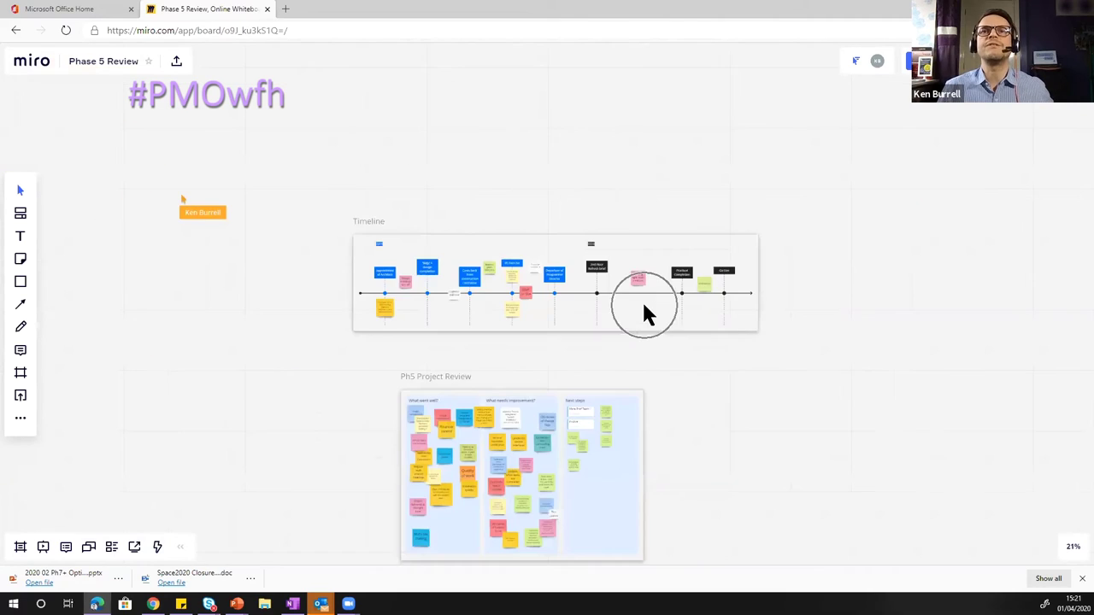
{"action": "left_click", "coordinate": [1058, 558]}
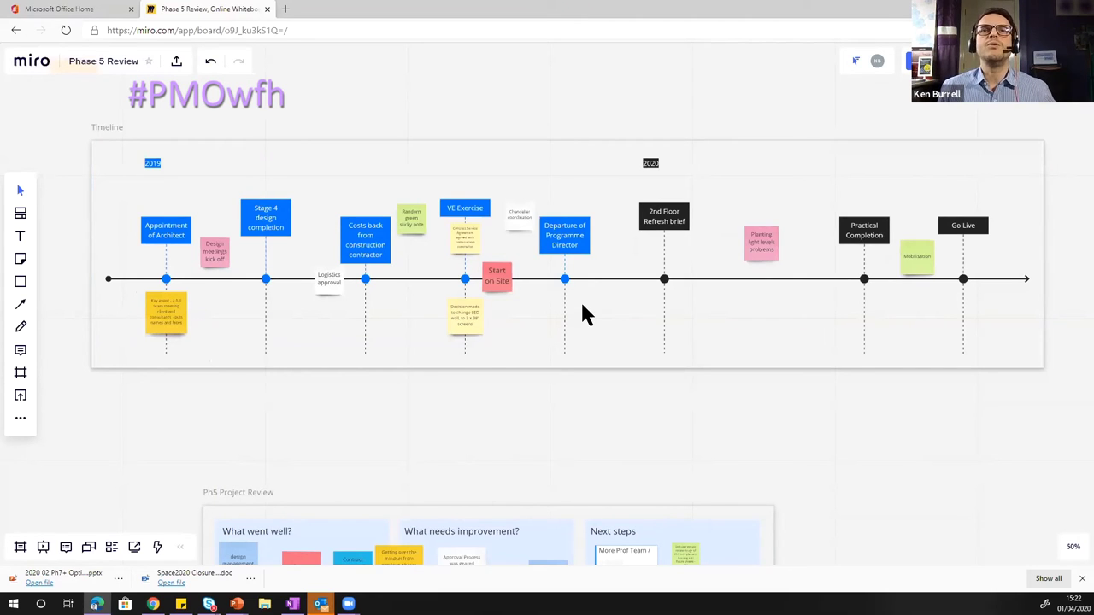
- Review the sticky notes in the Ph5 Project Review and Session review frames
{"action": "scroll", "coordinate": [580, 300], "scroll_direction": "down", "scroll_amount": 1}
{"action": "left_click_drag", "start_coordinate": [834, 509], "coordinate": [810, 236]}
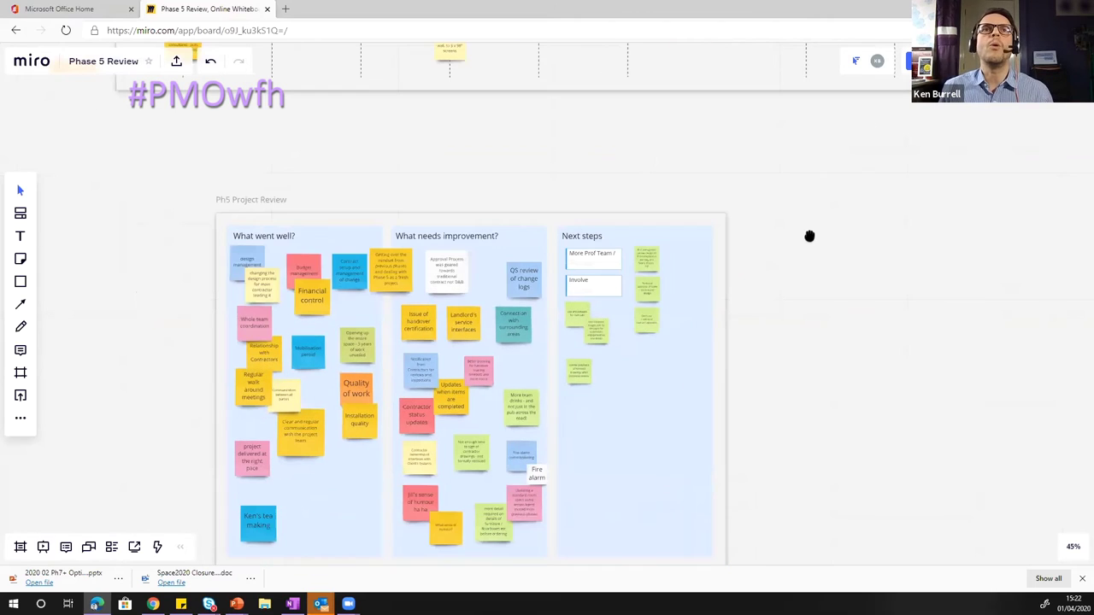
{"action": "scroll", "coordinate": [611, 308], "scroll_direction": "down", "scroll_amount": 2}
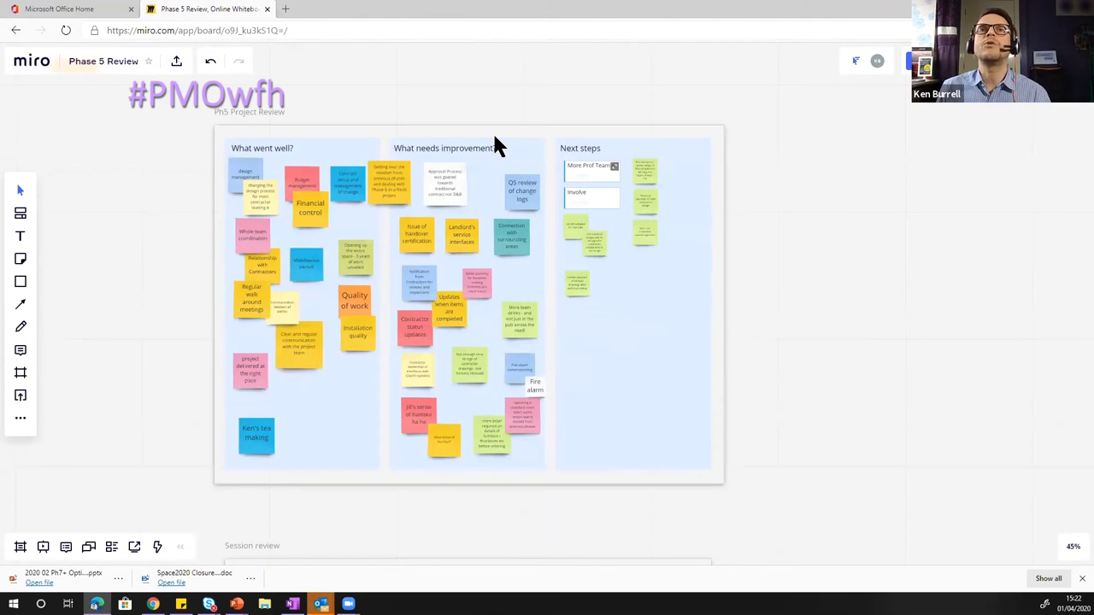
{"action": "left_click", "coordinate": [614, 166]}
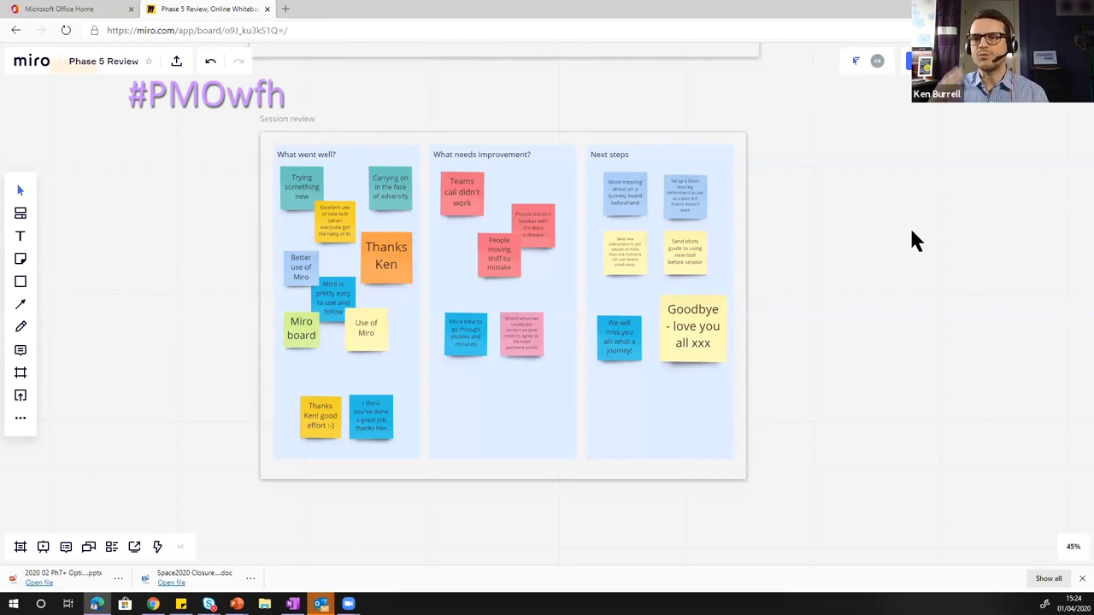
{"action": "left_click_drag", "start_coordinate": [875, 206], "coordinate": [862, 242]}
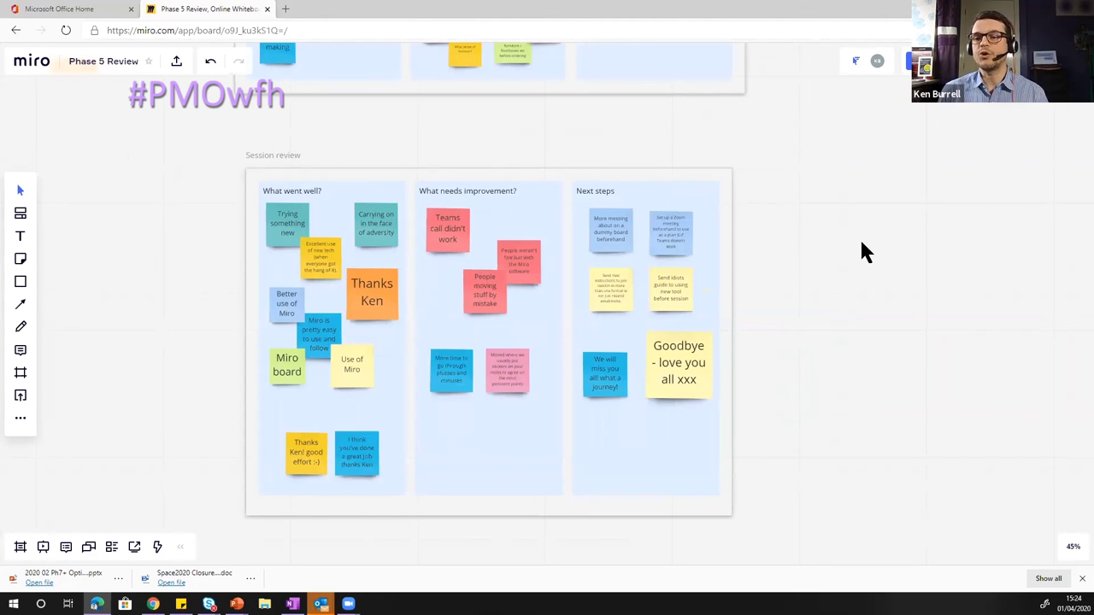